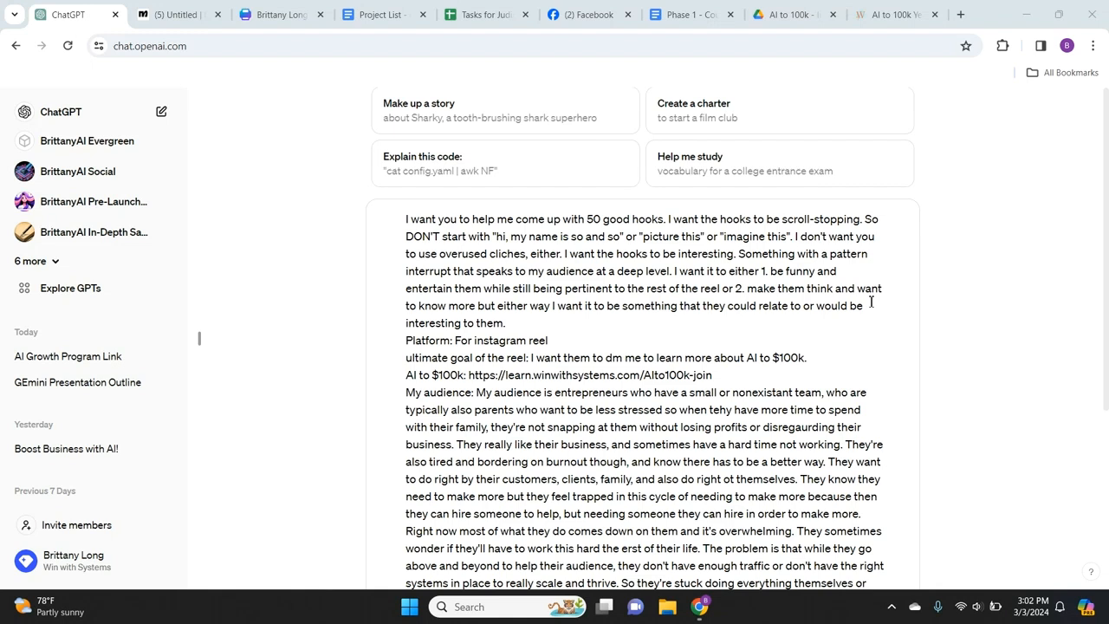
Step: Extend the prompt's closing question to ask about "this bank of hooks" and submit the 50-hook Instagram reel prompt
{"action": "double_click", "coordinate": [553, 254]}
{"action": "left_click", "coordinate": [559, 254]}
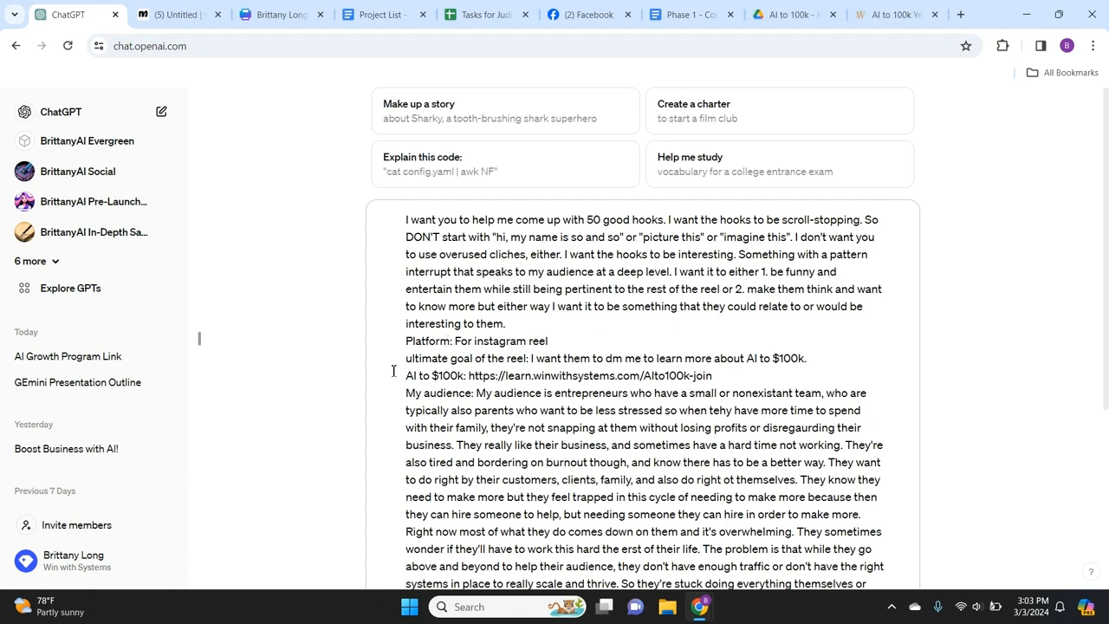
{"action": "scroll", "coordinate": [469, 289], "scroll_direction": "down", "scroll_amount": 1}
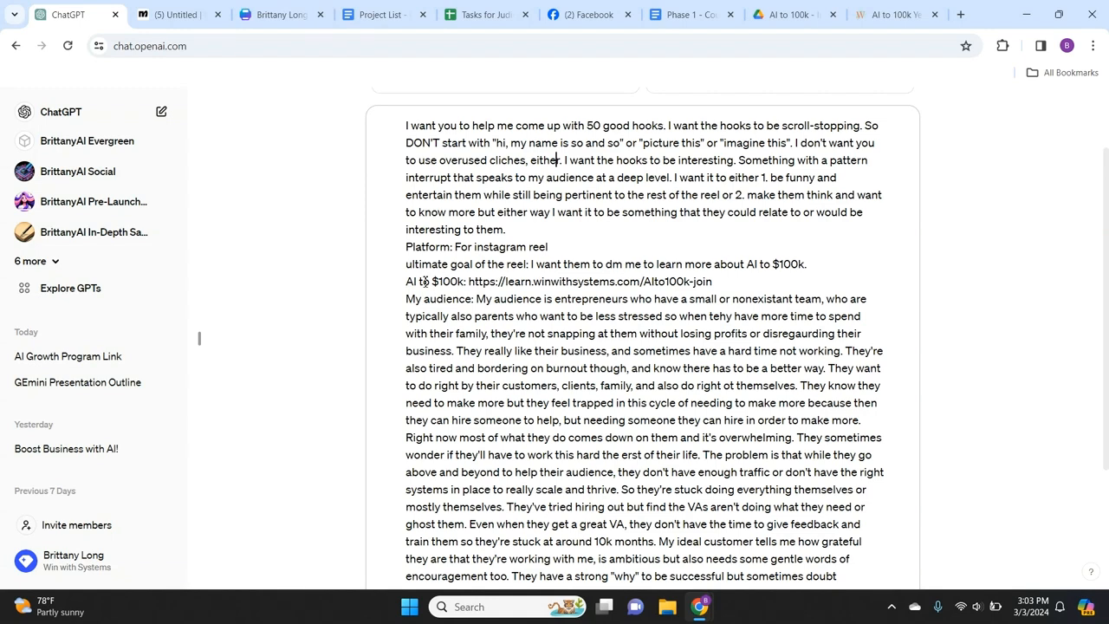
{"action": "scroll", "coordinate": [573, 377], "scroll_direction": "down", "scroll_amount": 2}
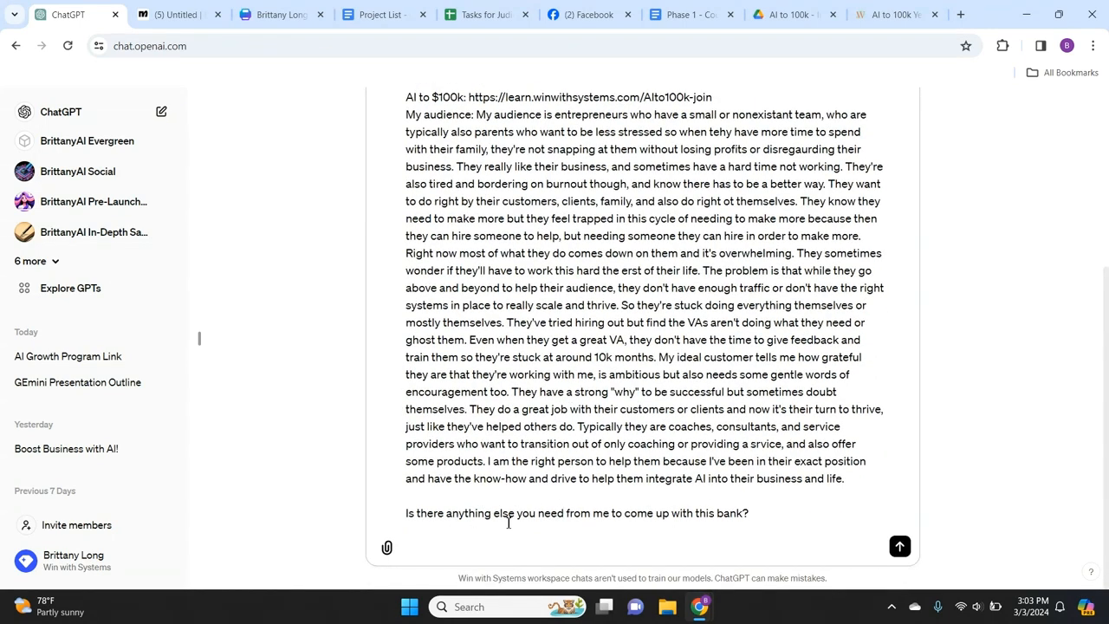
{"action": "left_click", "coordinate": [743, 513]}
{"action": "type", "text": "of hooks"}
{"action": "key", "text": "Return"}
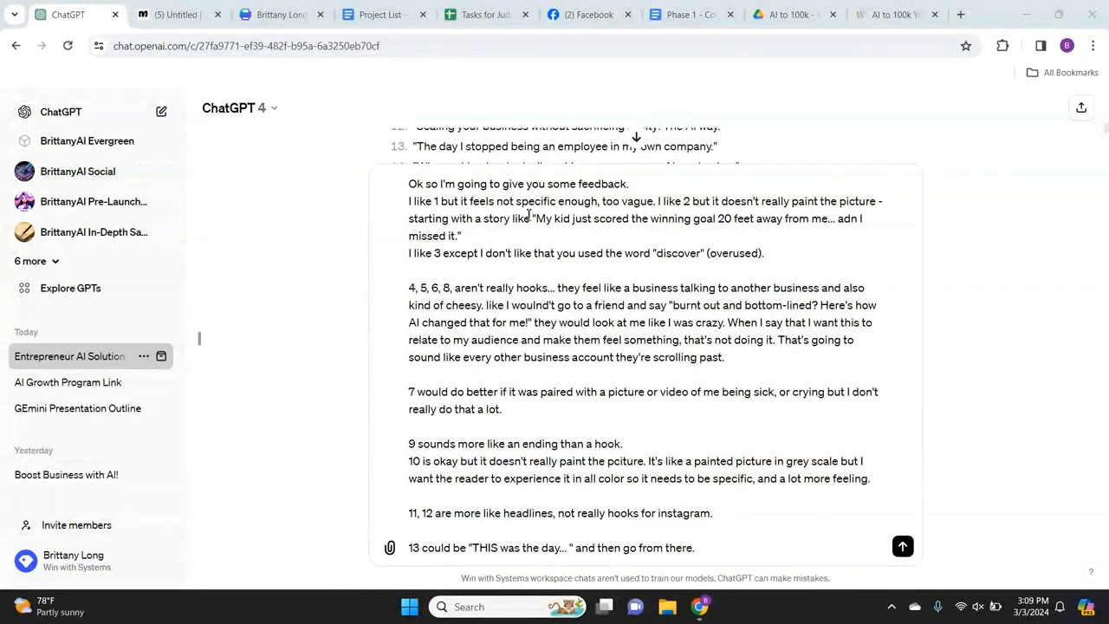
Step: Append "Something they want to know more about/curious to hear how it ends/open loop." to the drafted feedback on hook 2
{"action": "scroll", "coordinate": [547, 151], "scroll_direction": "up", "scroll_amount": 2}
{"action": "scroll", "coordinate": [542, 153], "scroll_direction": "down", "scroll_amount": 1}
{"action": "scroll", "coordinate": [524, 154], "scroll_direction": "down", "scroll_amount": 2}
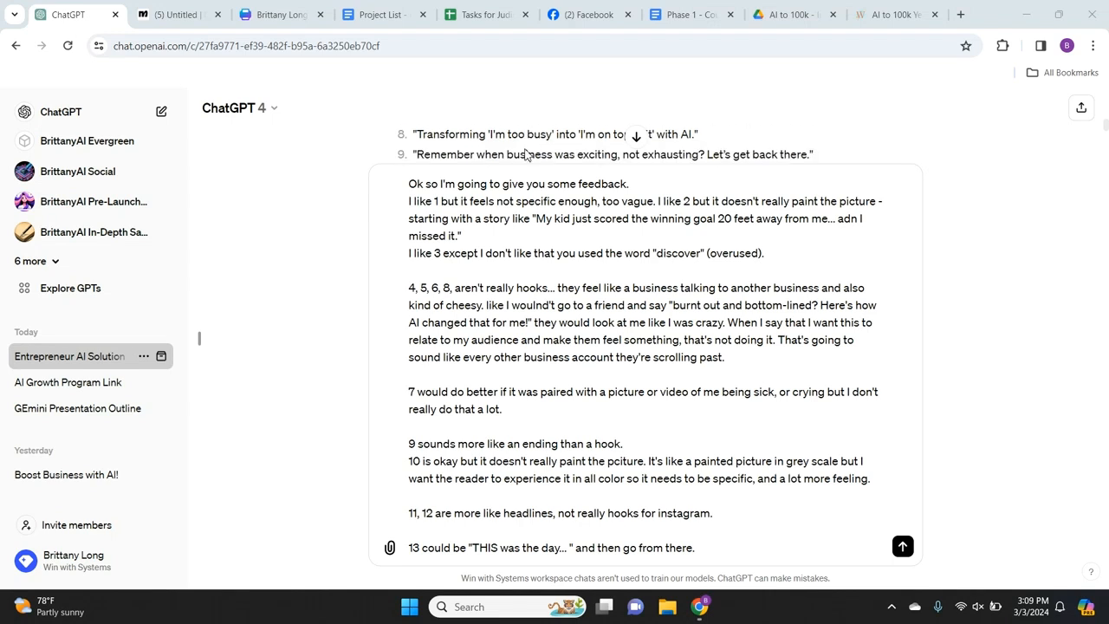
{"action": "scroll", "coordinate": [517, 154], "scroll_direction": "up", "scroll_amount": 4}
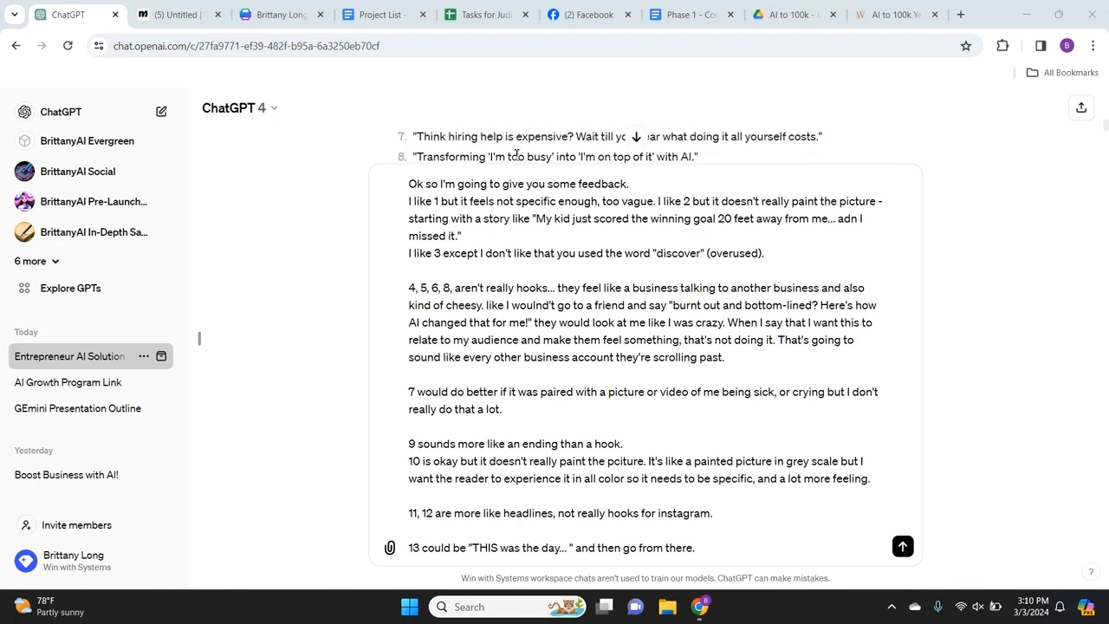
{"action": "scroll", "coordinate": [518, 154], "scroll_direction": "up", "scroll_amount": 1}
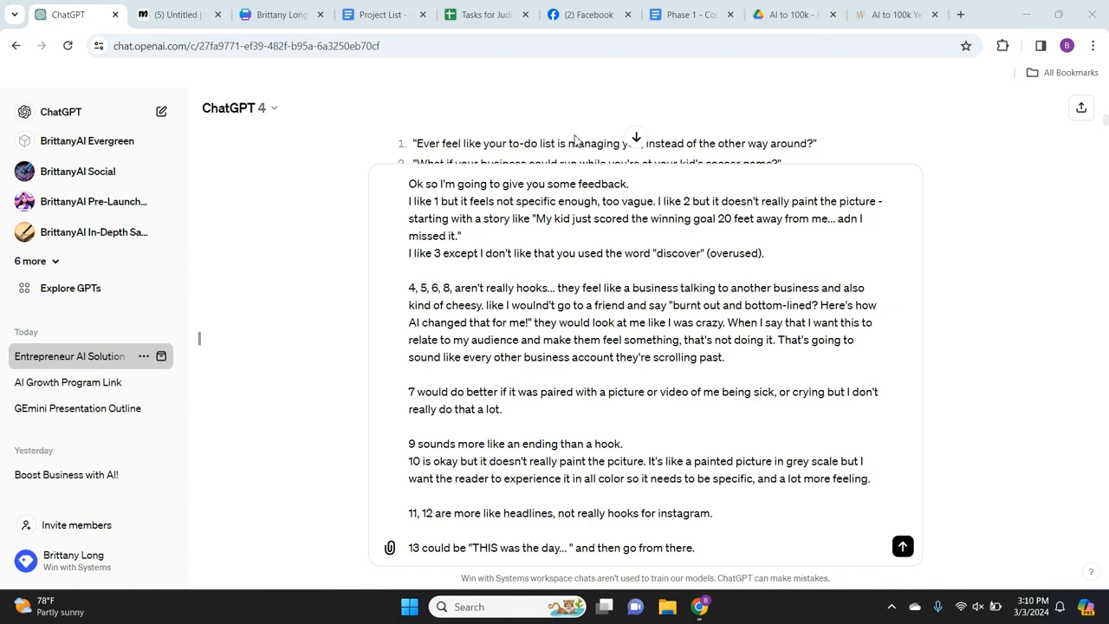
{"action": "scroll", "coordinate": [558, 163], "scroll_direction": "down", "scroll_amount": 1}
{"action": "scroll", "coordinate": [558, 163], "scroll_direction": "down", "scroll_amount": 1}
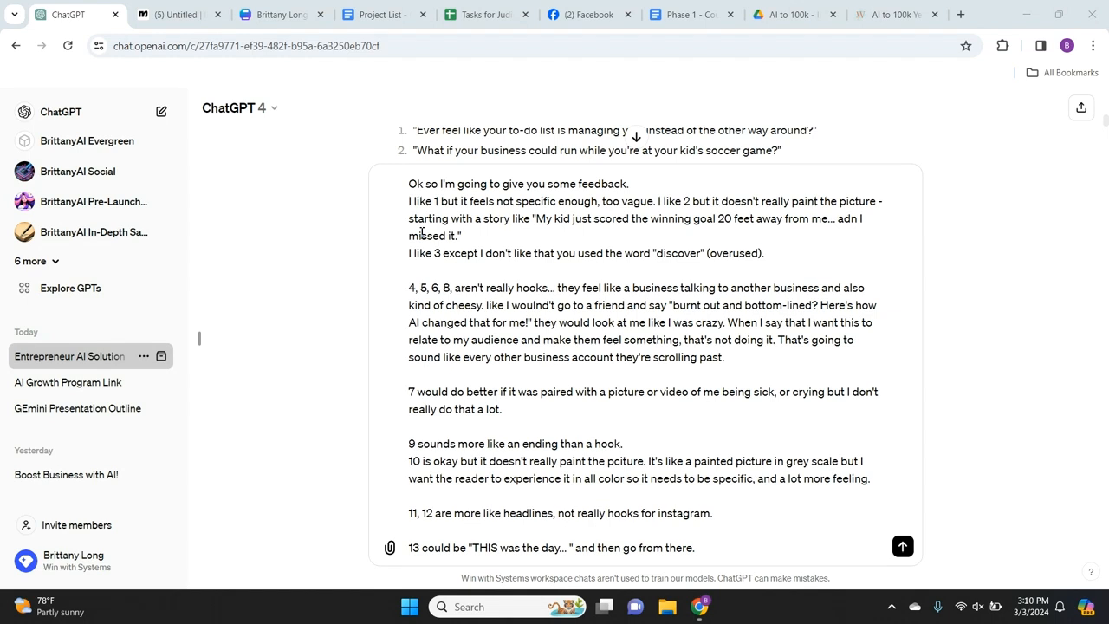
{"action": "left_click", "coordinate": [501, 237]}
{"action": "type", "text": "Somethin"}
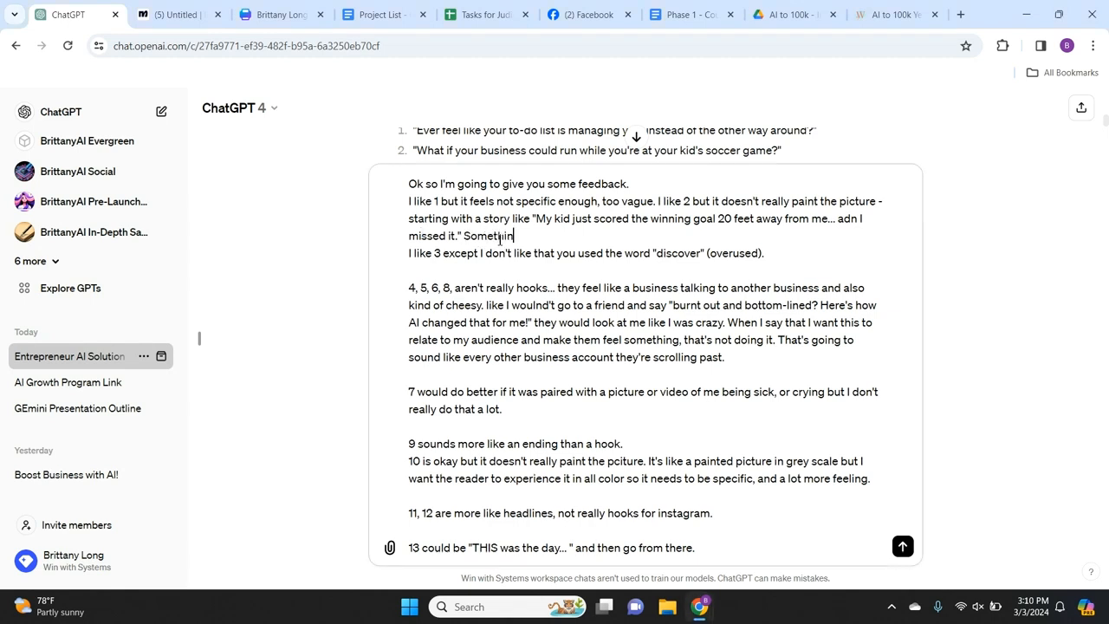
{"action": "type", "text": "g they want to know mo"}
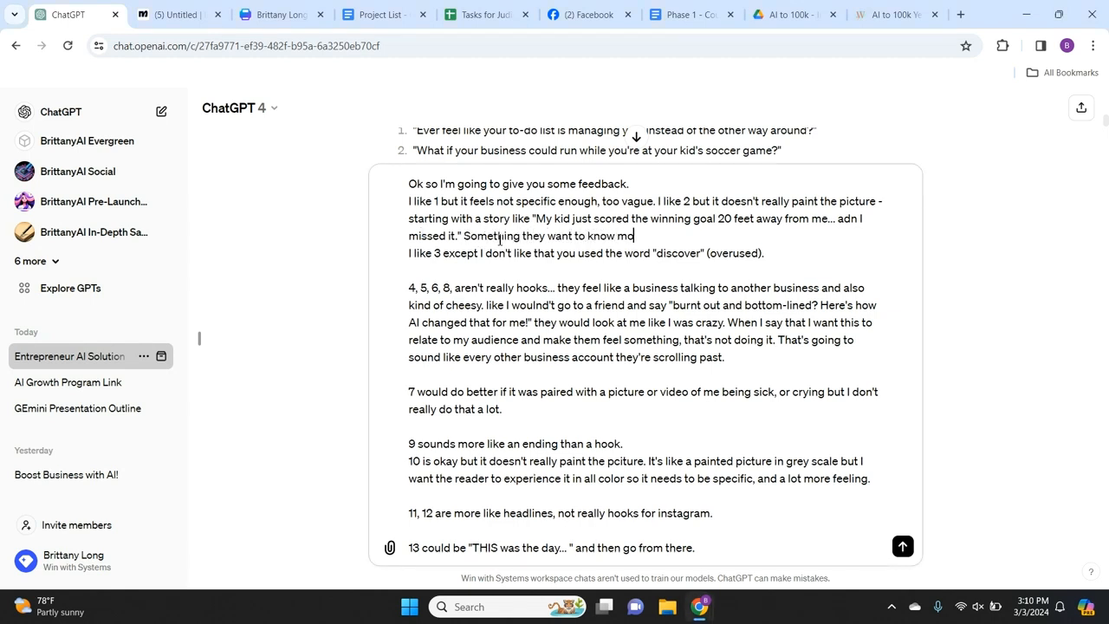
{"action": "type", "text": "re about/curious to hear how it ends/"}
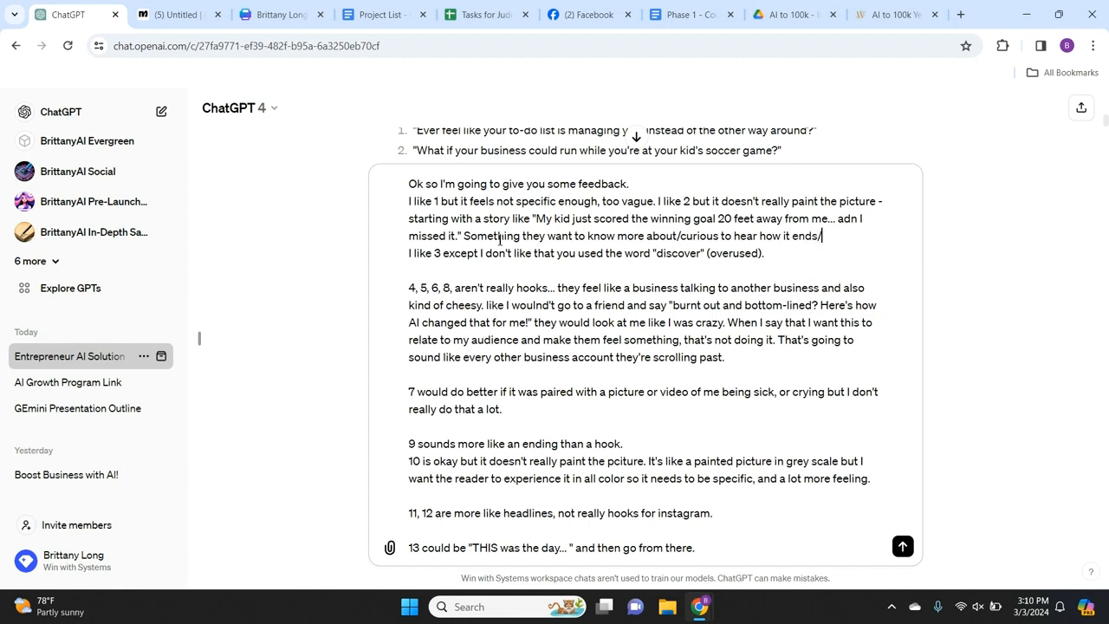
{"action": "type", "text": "open loop."}
Step: Read through generated hooks 3 to 12 and compare each with the matching comment in the drafted feedback
{"action": "scroll", "coordinate": [524, 148], "scroll_direction": "down", "scroll_amount": 1}
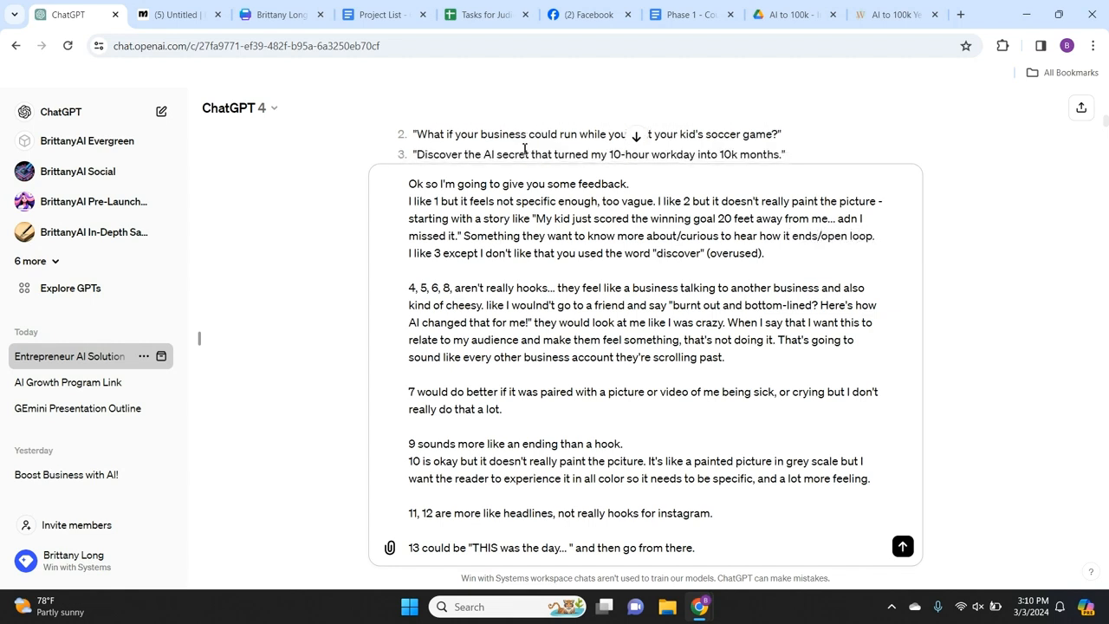
{"action": "scroll", "coordinate": [524, 149], "scroll_direction": "down", "scroll_amount": 1}
{"action": "scroll", "coordinate": [525, 149], "scroll_direction": "up", "scroll_amount": 1}
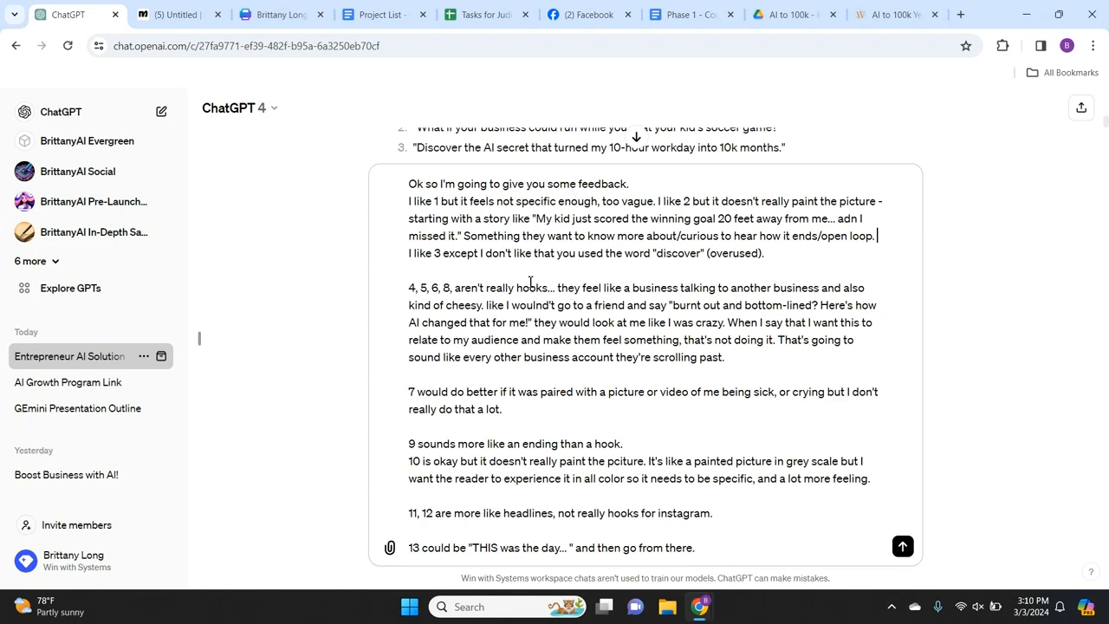
{"action": "scroll", "coordinate": [546, 143], "scroll_direction": "down", "scroll_amount": 1}
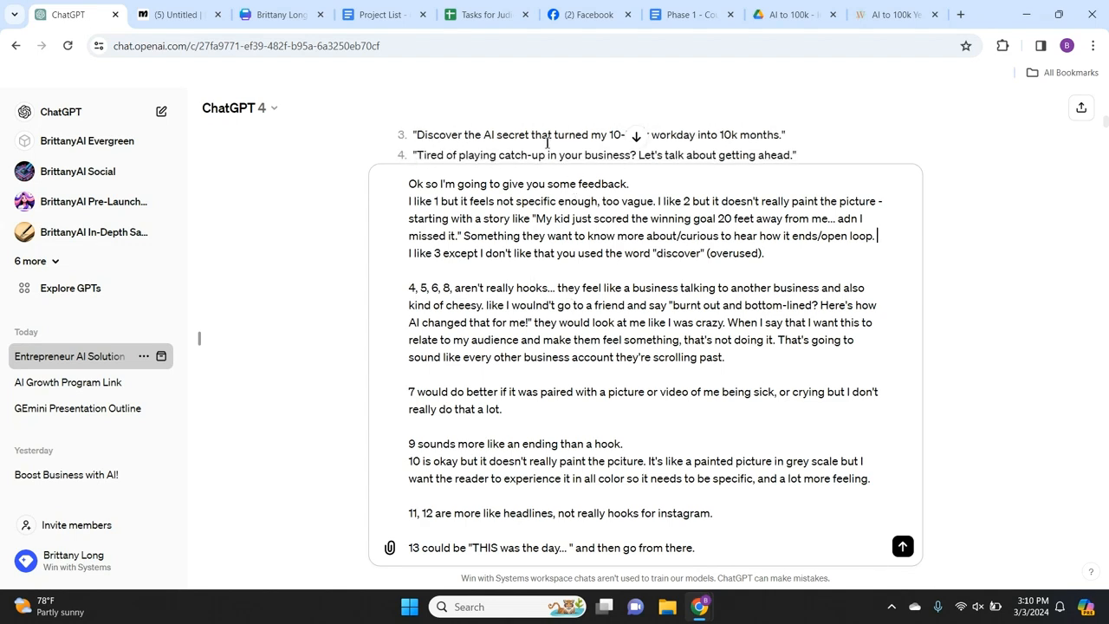
{"action": "scroll", "coordinate": [546, 146], "scroll_direction": "down", "scroll_amount": 1}
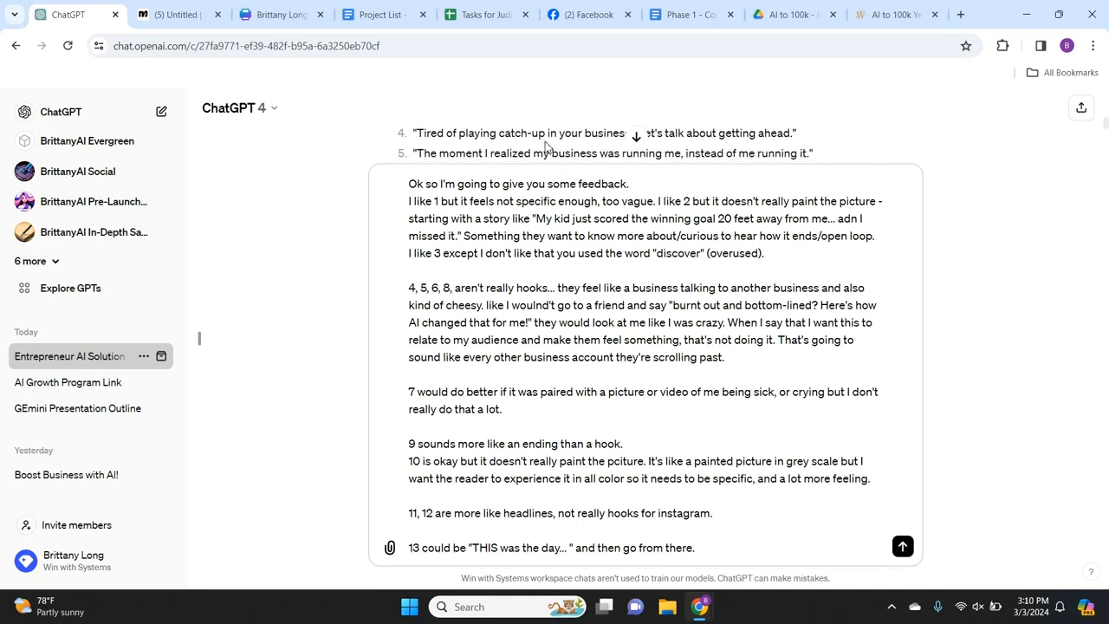
{"action": "scroll", "coordinate": [546, 148], "scroll_direction": "down", "scroll_amount": 1}
{"action": "scroll", "coordinate": [546, 145], "scroll_direction": "down", "scroll_amount": 1}
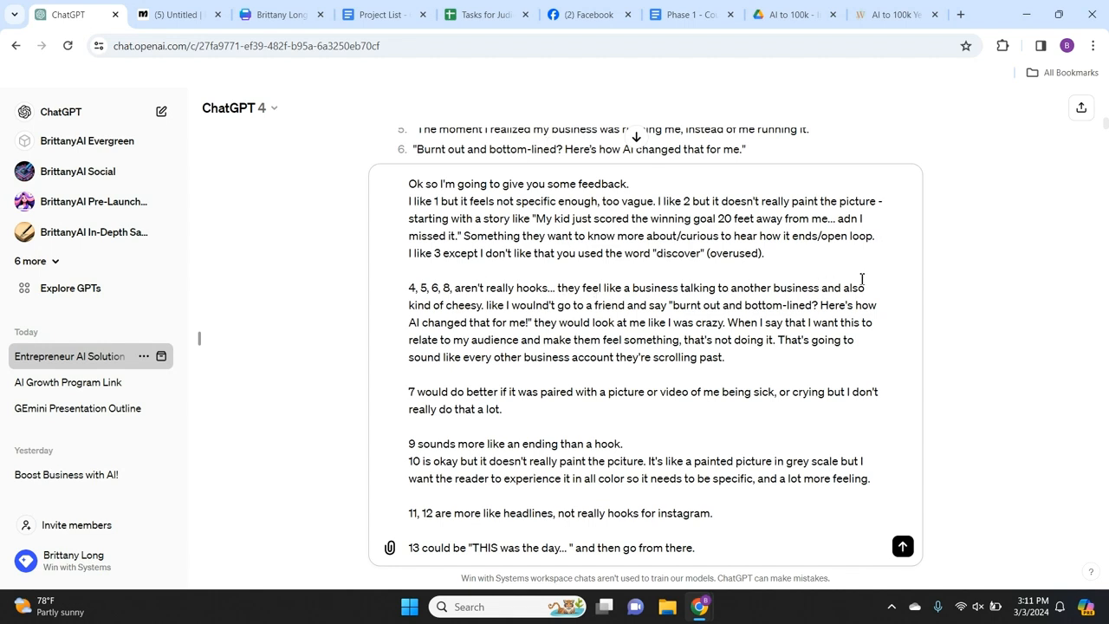
{"action": "left_click", "coordinate": [538, 324]}
{"action": "scroll", "coordinate": [539, 149], "scroll_direction": "down", "scroll_amount": 2}
{"action": "scroll", "coordinate": [539, 150], "scroll_direction": "down", "scroll_amount": 1}
{"action": "scroll", "coordinate": [539, 150], "scroll_direction": "up", "scroll_amount": 1}
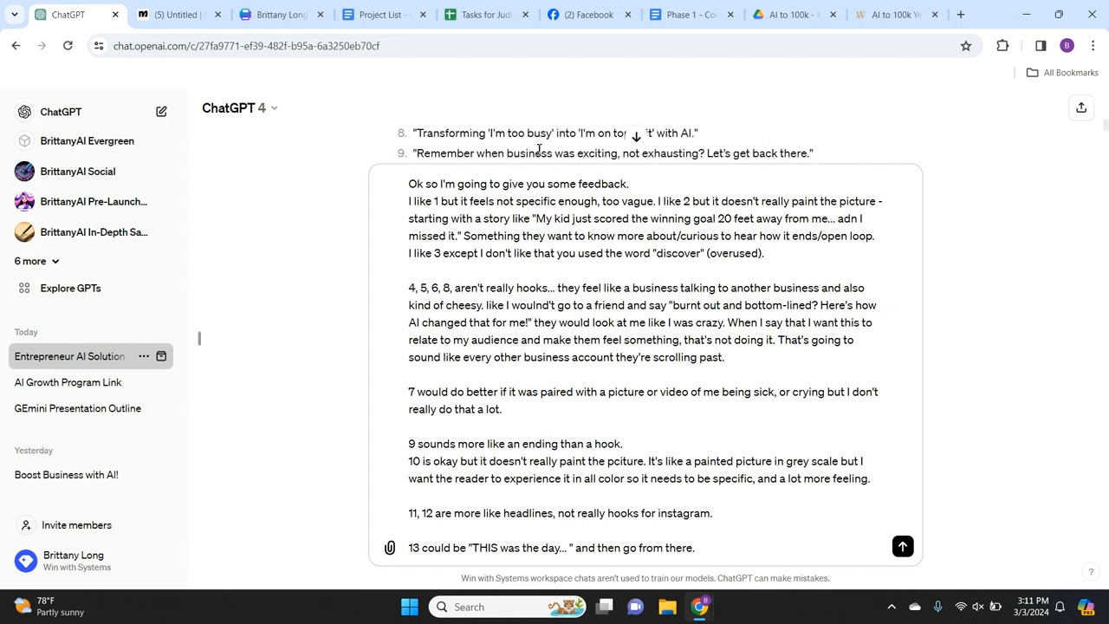
{"action": "scroll", "coordinate": [539, 150], "scroll_direction": "down", "scroll_amount": 1}
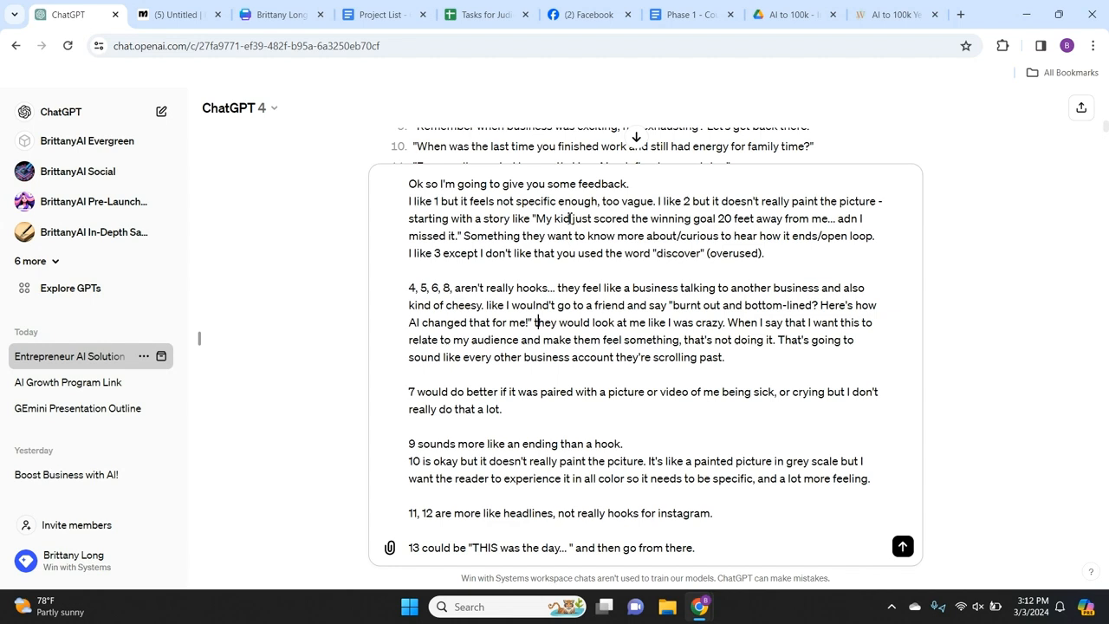
{"action": "scroll", "coordinate": [540, 148], "scroll_direction": "down", "scroll_amount": 1}
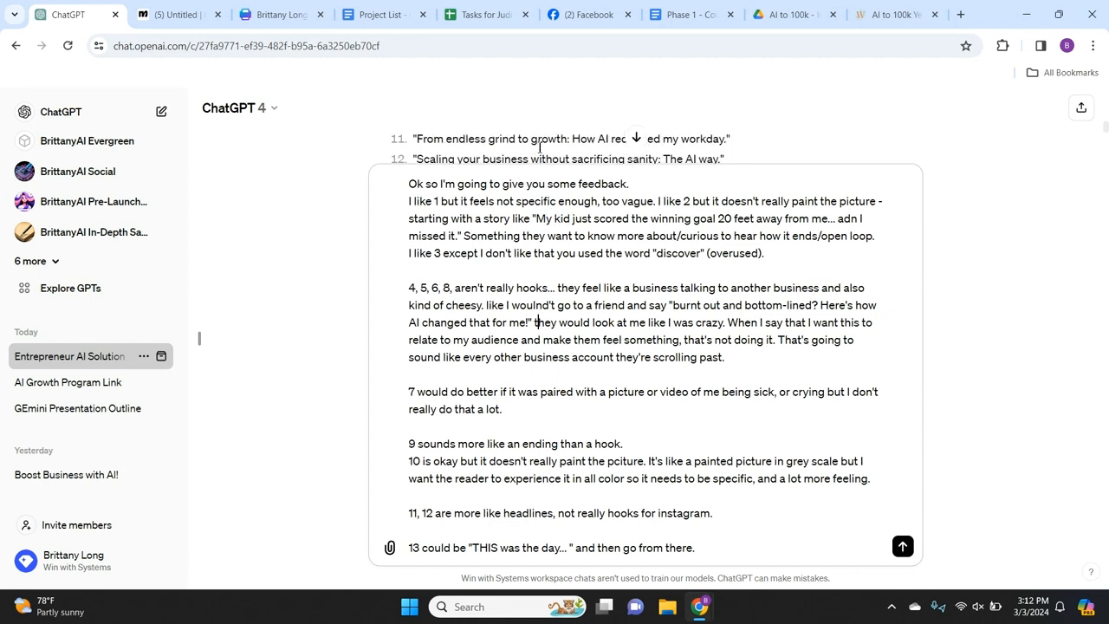
{"action": "scroll", "coordinate": [590, 152], "scroll_direction": "up", "scroll_amount": 1}
{"action": "scroll", "coordinate": [590, 153], "scroll_direction": "up", "scroll_amount": 1}
{"action": "scroll", "coordinate": [590, 153], "scroll_direction": "down", "scroll_amount": 1}
{"action": "scroll", "coordinate": [590, 151], "scroll_direction": "down", "scroll_amount": 1}
{"action": "scroll", "coordinate": [590, 150], "scroll_direction": "down", "scroll_amount": 1}
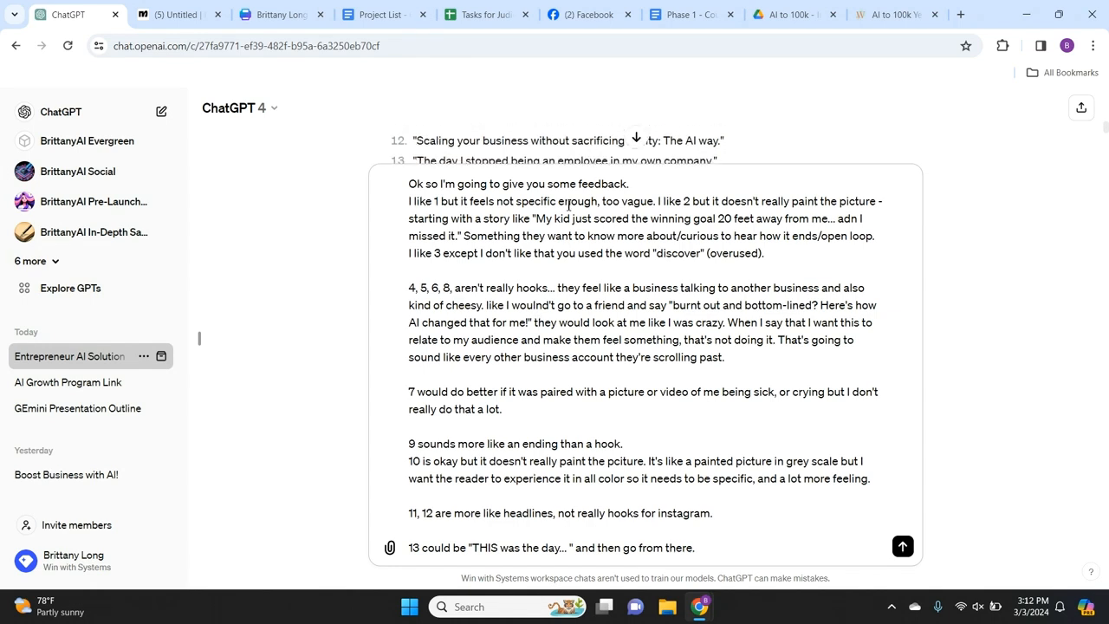
Step: Add "pause and then" before "go from there" and "-- open loop" after it in the hook 13 comment, and send the feedback
{"action": "scroll", "coordinate": [551, 146], "scroll_direction": "down", "scroll_amount": 1}
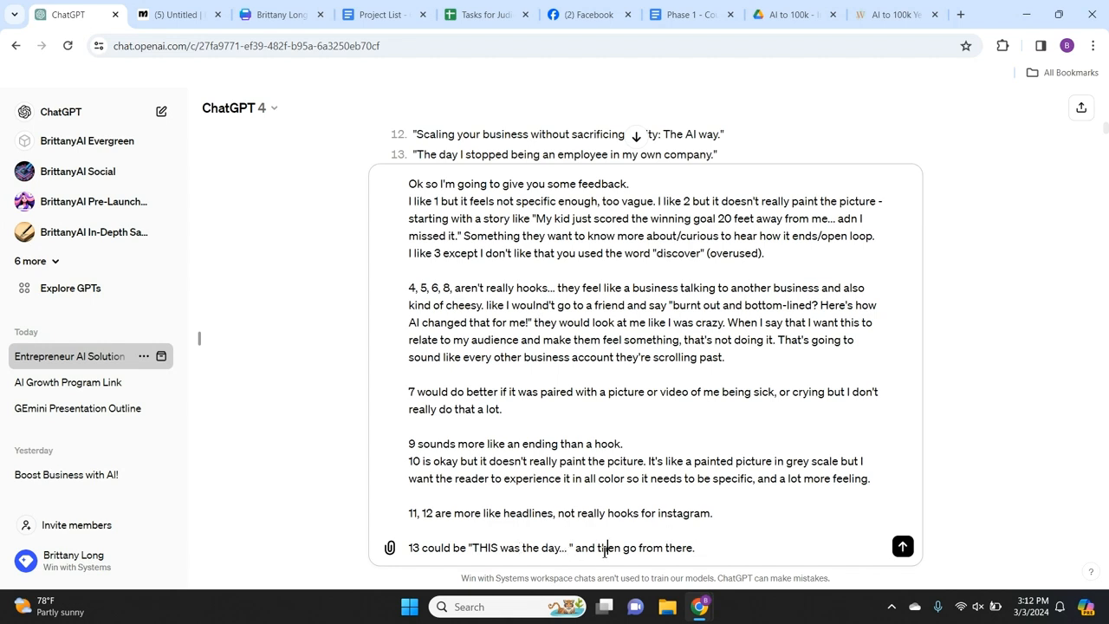
{"action": "type", "text": "pause and then"}
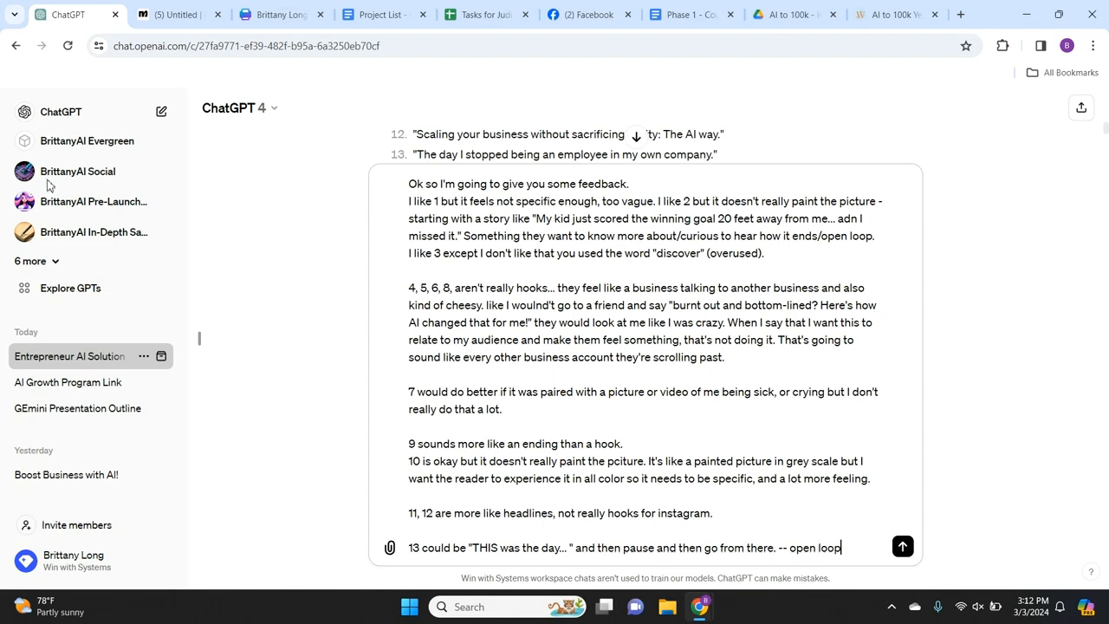
{"action": "key", "text": "Return"}
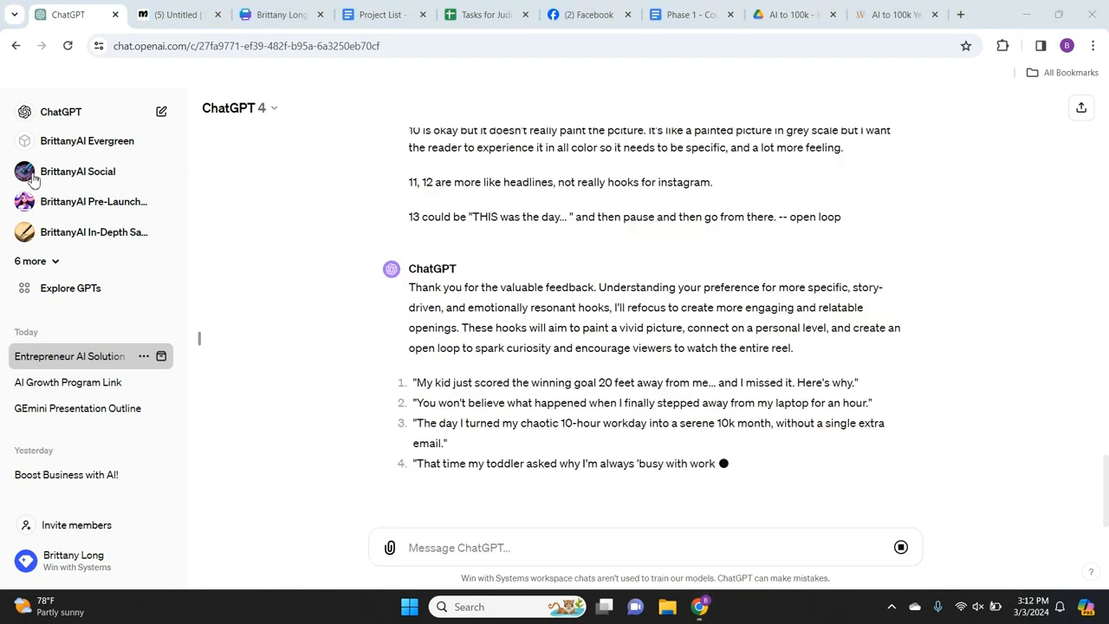